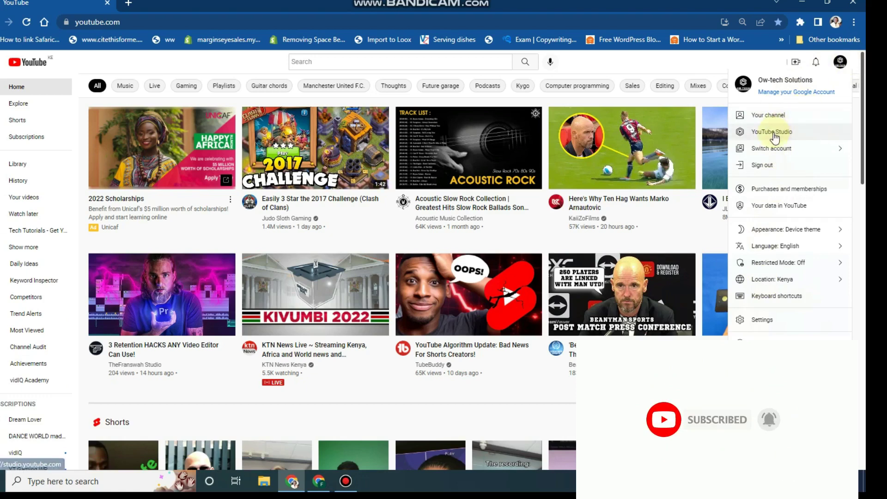
click(780, 131)
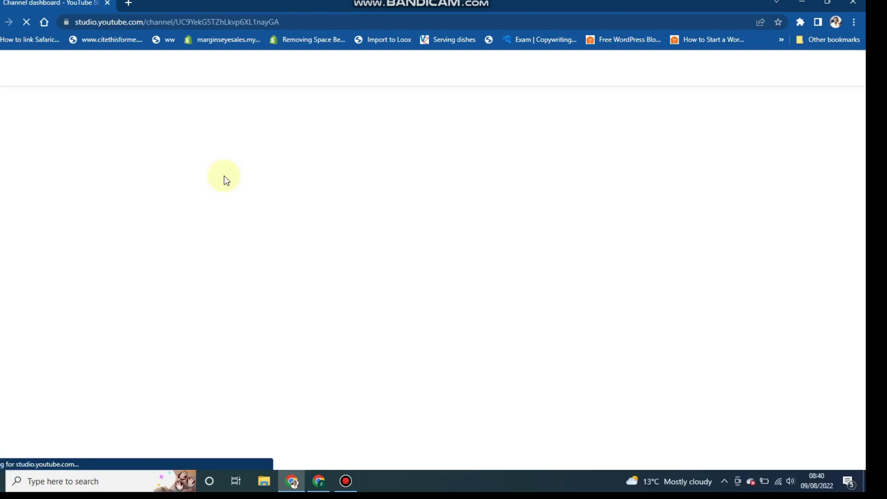
scroll(465, 182, down, 6)
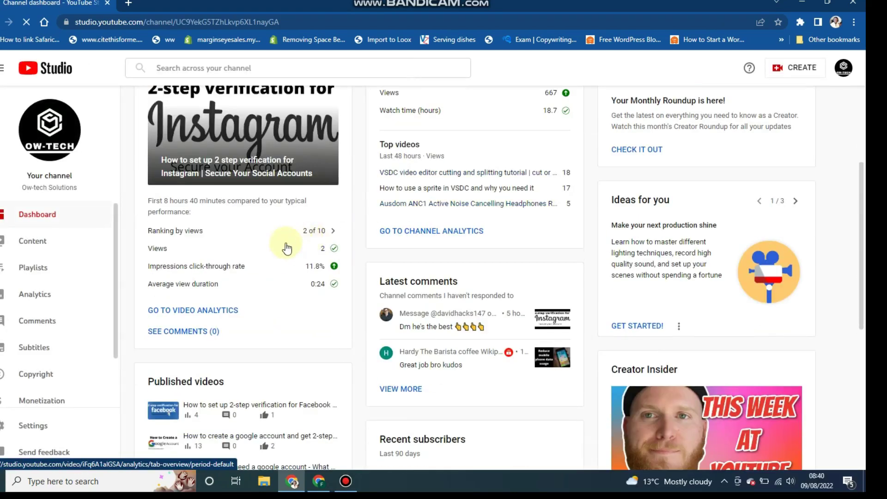
scroll(213, 229, up, 6)
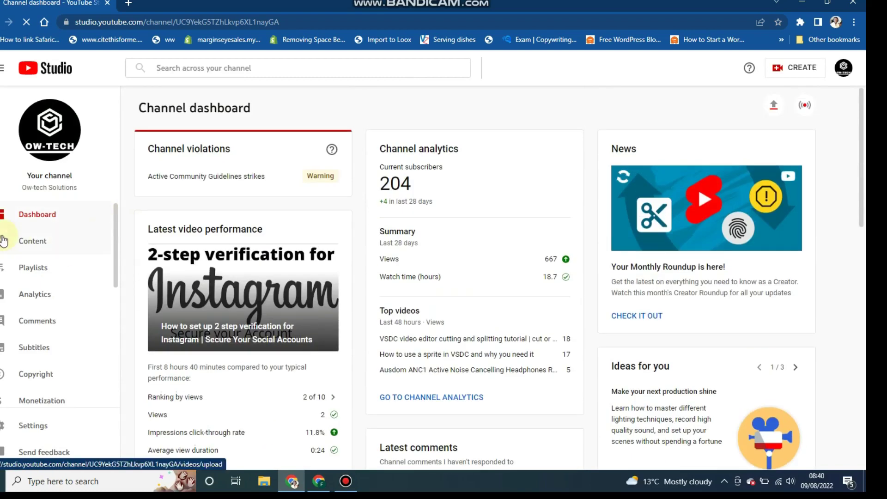
click(7, 241)
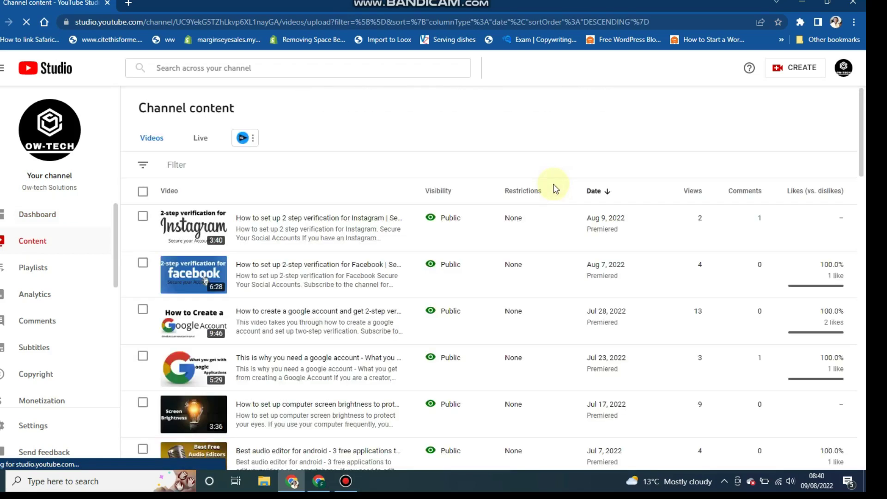
mouse_move(258, 237)
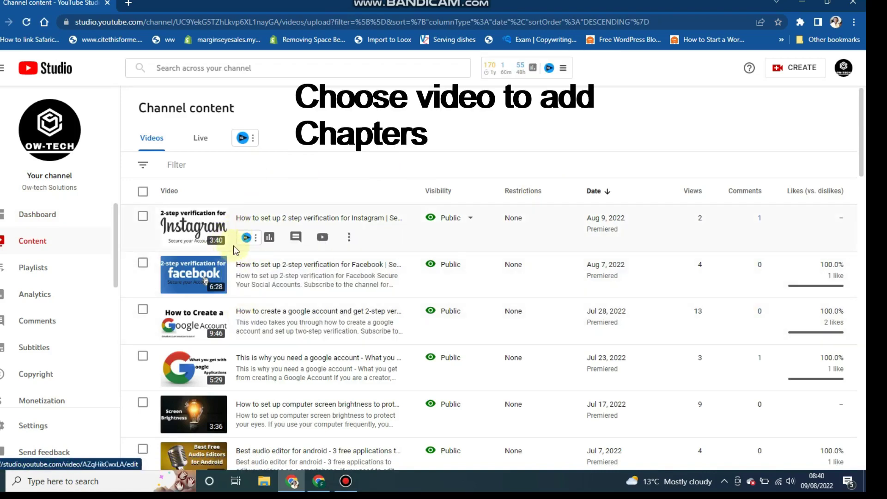
click(233, 245)
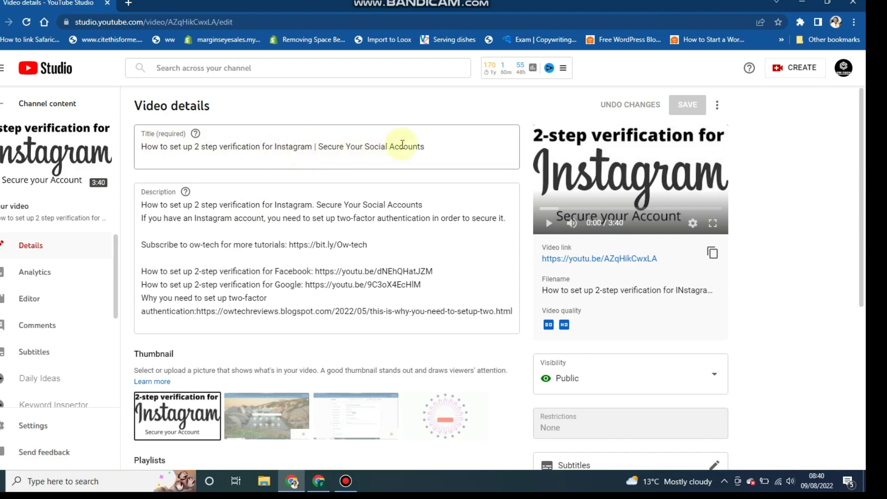
drag(147, 146, 452, 143)
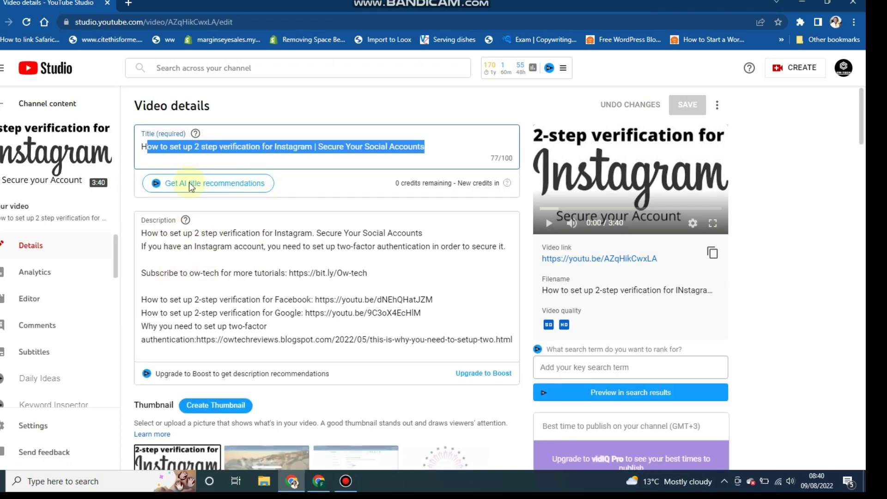
scroll(207, 245, down, 6)
scroll(226, 230, up, 6)
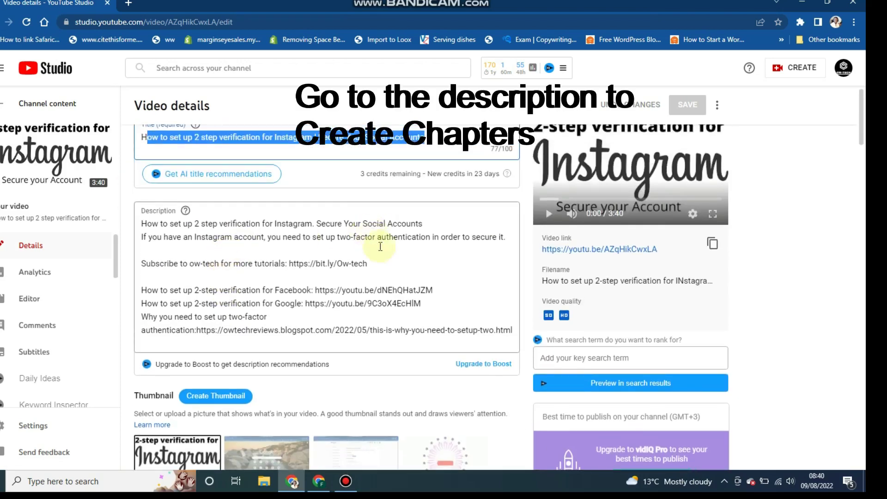
Add the heading "Vide timestamps:" to the description, one blank line below the sentence about setting up two-factor authentication.
scroll(380, 246, down, 1)
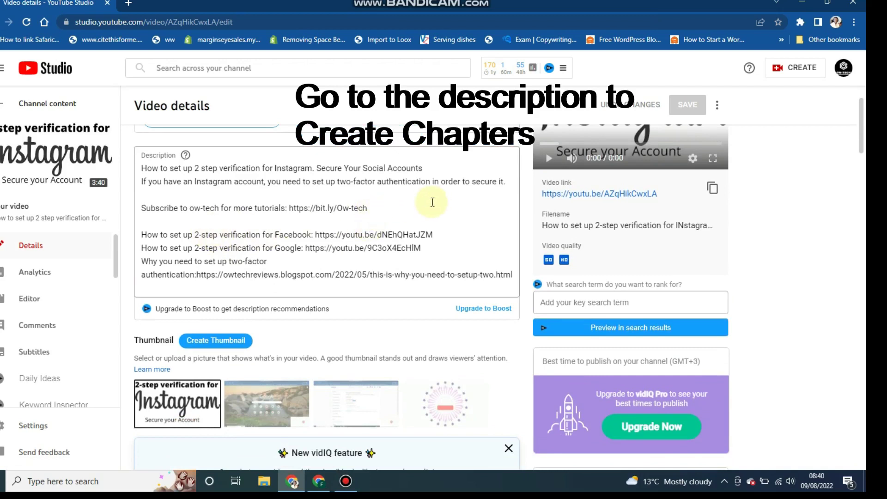
click(432, 202)
click(505, 182)
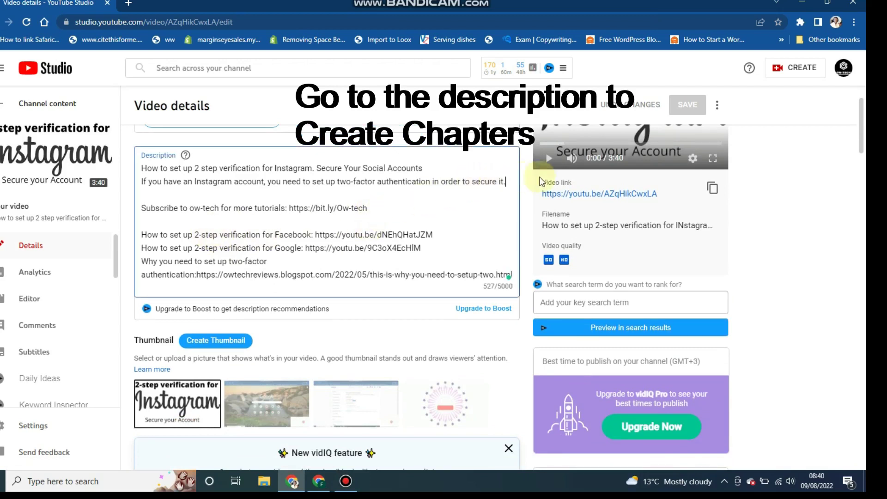
key(Return)
key(Return)
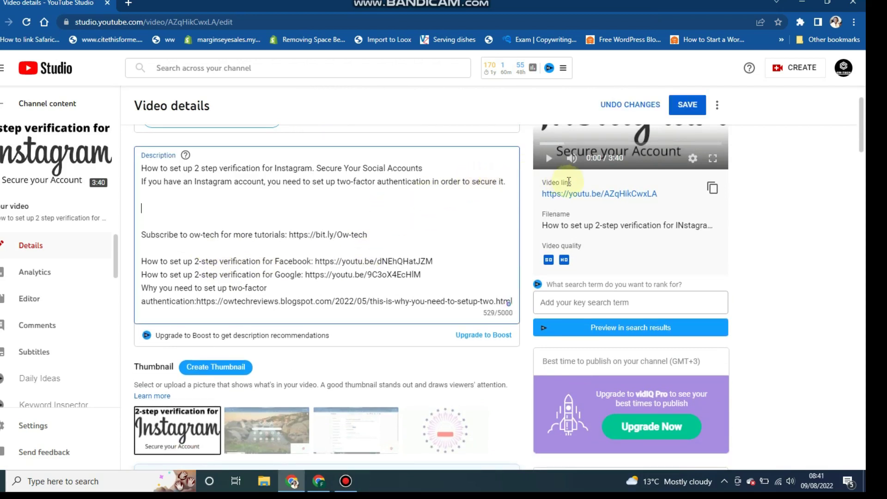
text(Vide timesatmps)
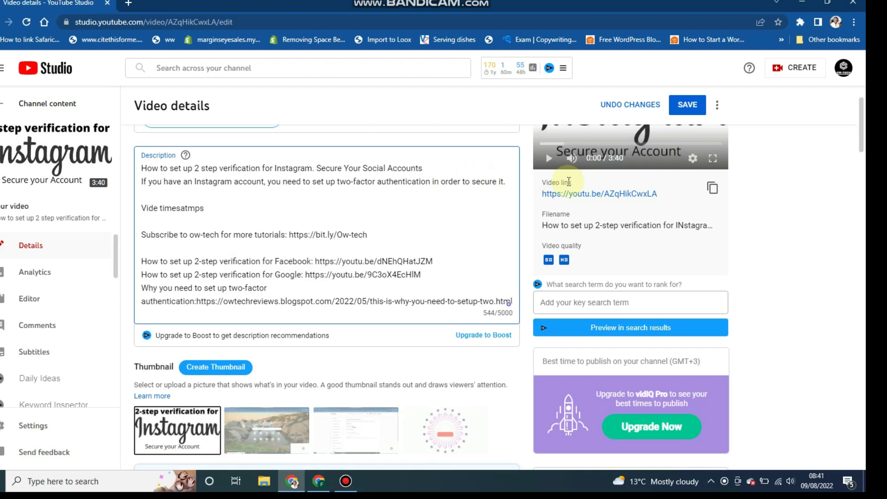
key(BackSpace)
key(BackSpace)
key(BackSpace)
key(BackSpace)
key(BackSpace)
key(BackSpace)
key(BackSpace)
key(BackSpace)
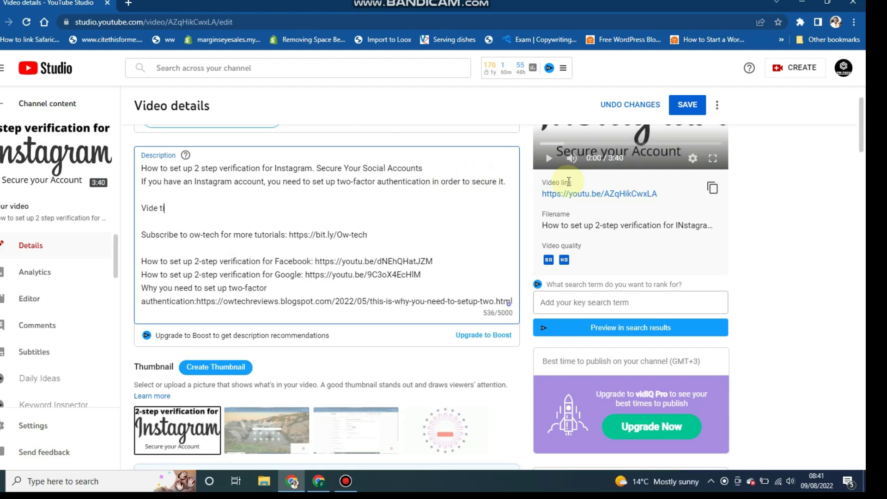
text(mestamps:)
key(Return)
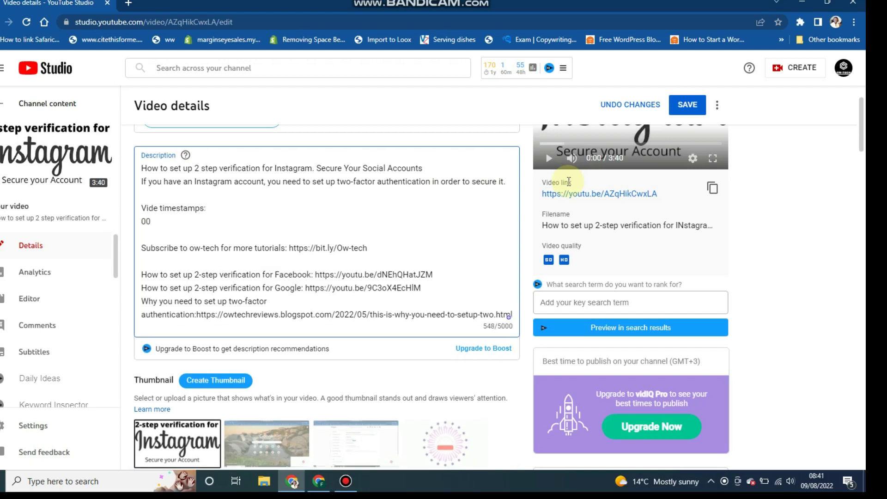
Add the first chapter line "00:00 Introduction" directly under the timestamps heading in the description.
text(00:00)
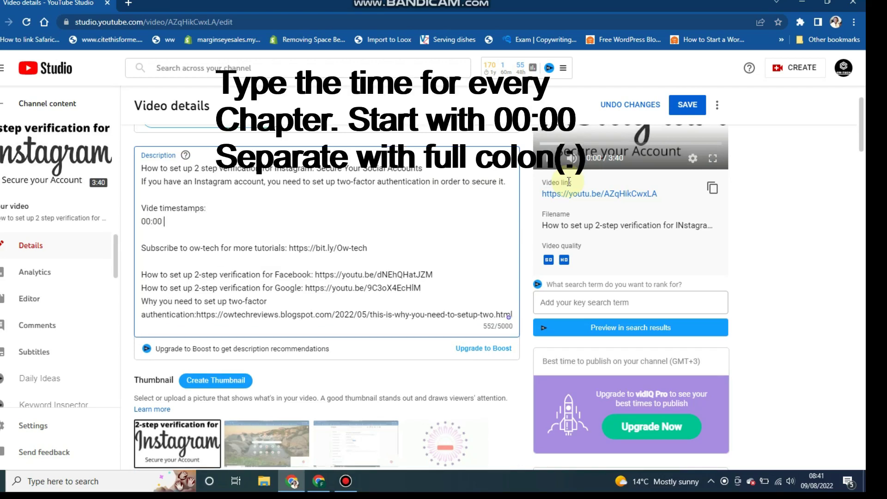
text( INtroduc)
key(BackSpace)
key(BackSpace)
key(BackSpace)
key(BackSpace)
key(BackSpace)
key(BackSpace)
key(BackSpace)
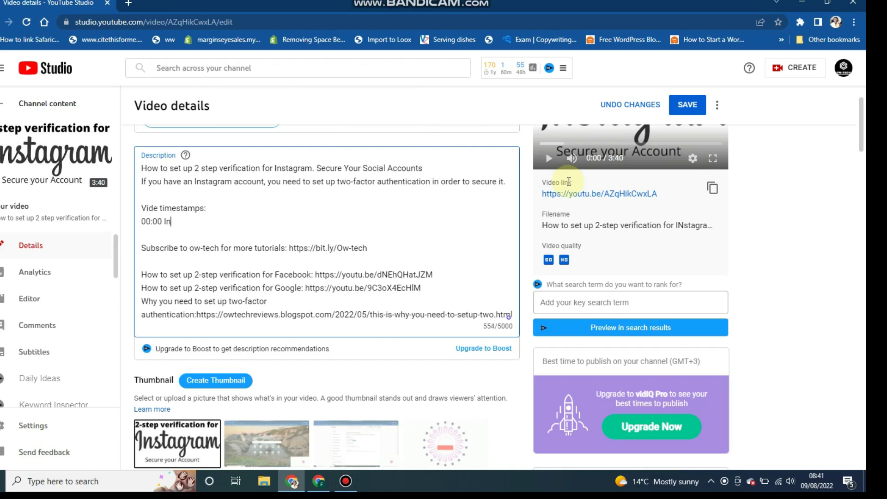
text(ntroduction)
key(Return)
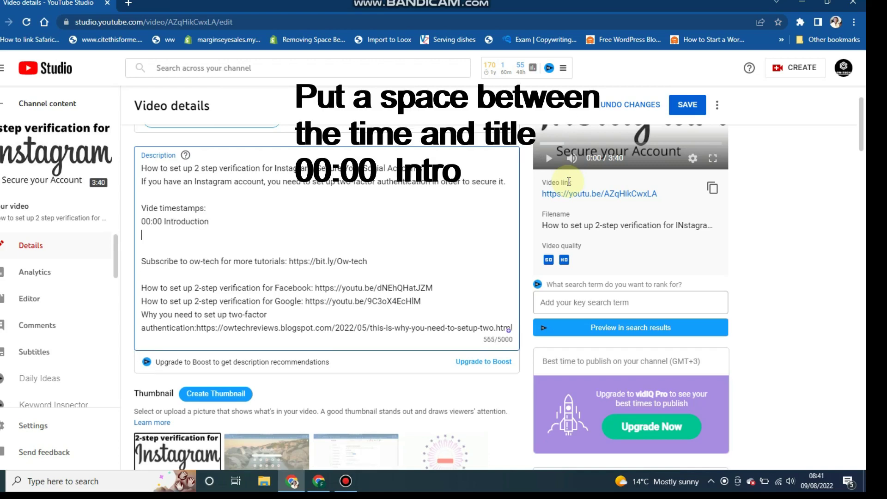
Add the chapter line "01:05 Chapter 1" below the Introduction entry, with only the first letter of the title capitalized.
scroll(600, 185, up, 2)
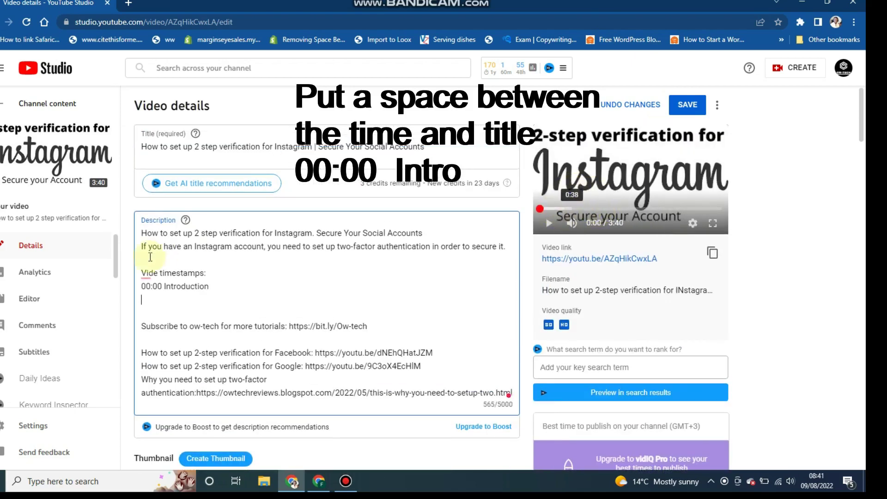
text(01)
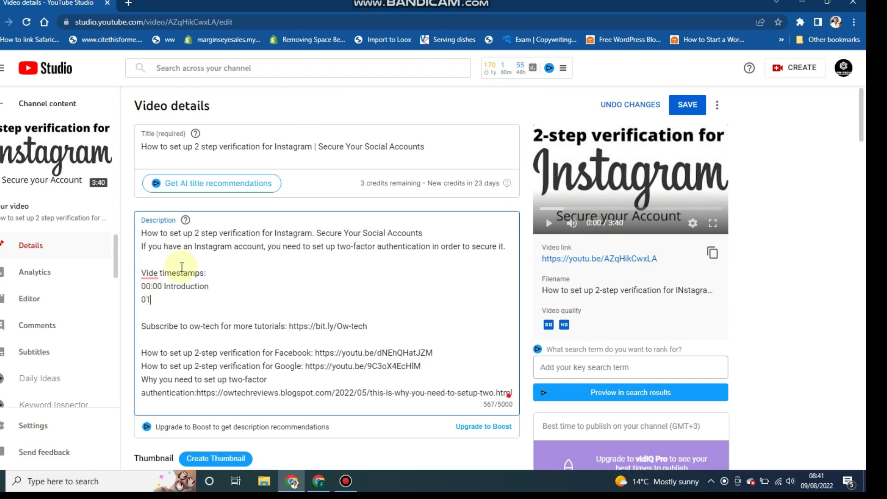
text(05)
text(05)
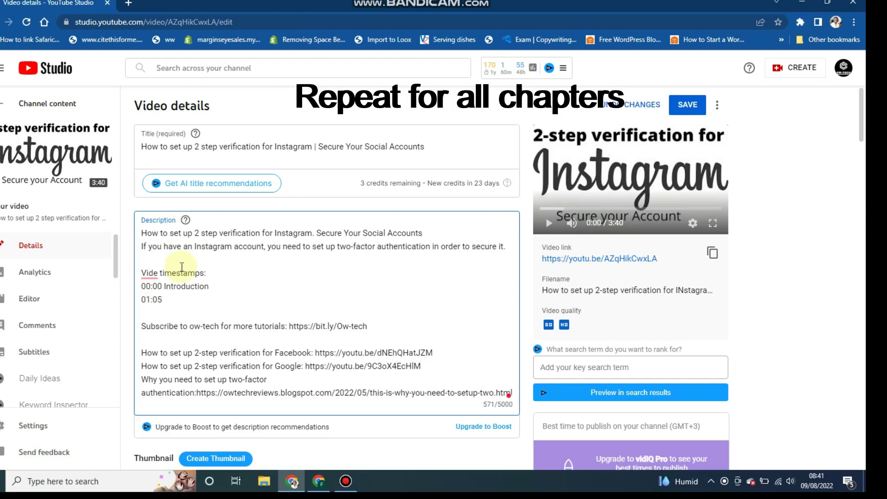
text( CHapter 1)
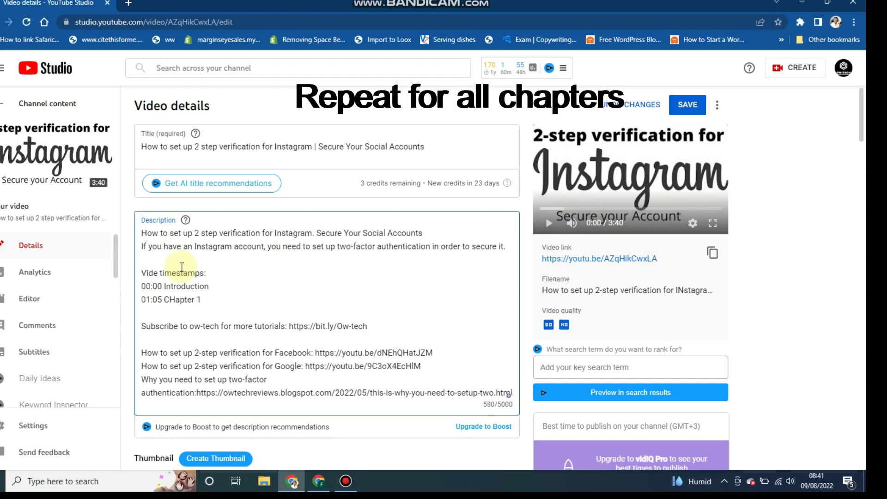
key(Left)
key(Left)
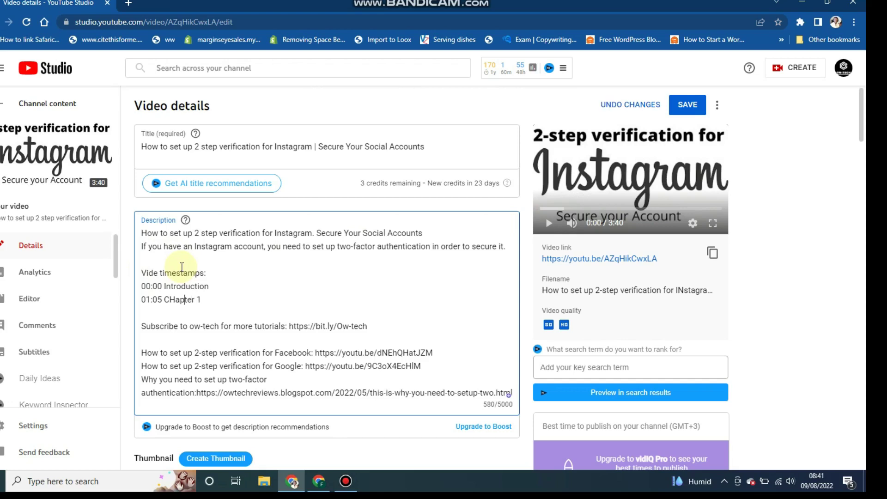
click(177, 301)
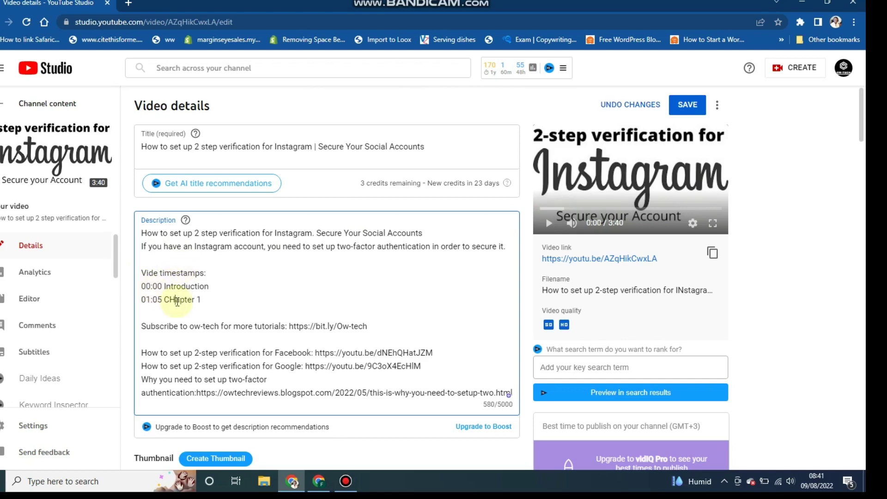
key(BackSpace)
text(h)
click(234, 298)
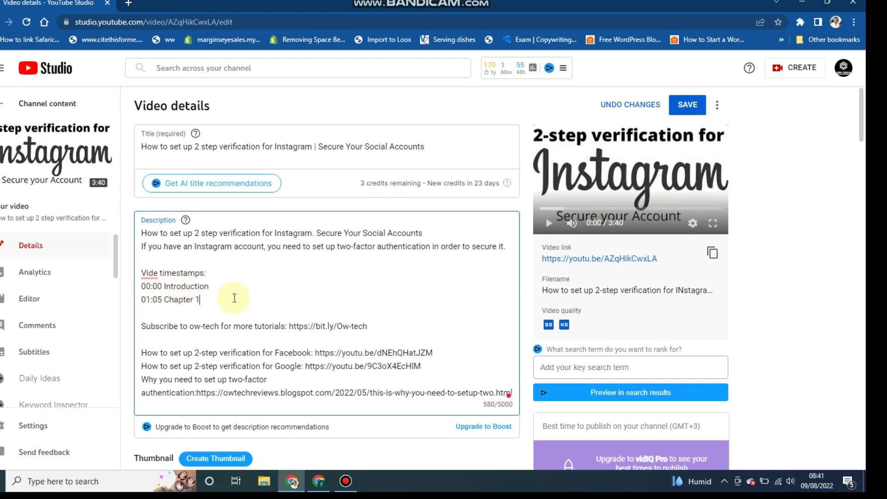
Add the chapter line "02:21 Chapter 2" on a new line below the Chapter 1 entry.
key(Return)
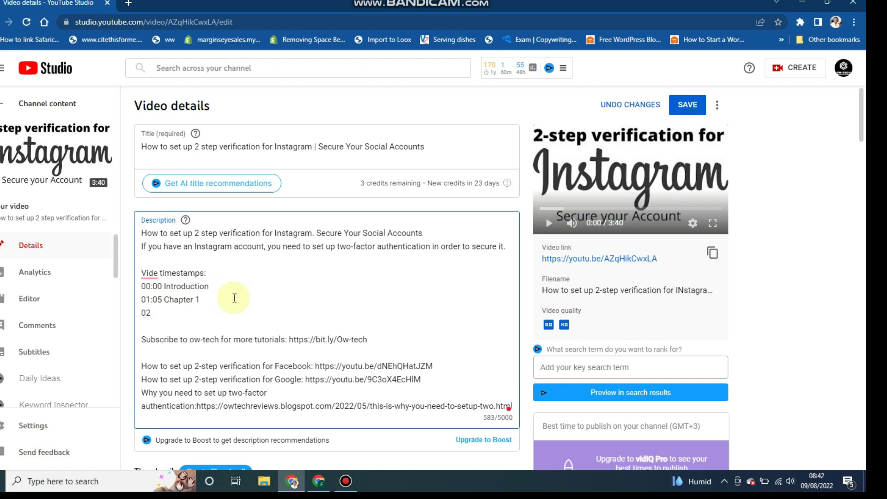
text(02:21 Chapter 2)
key(Return)
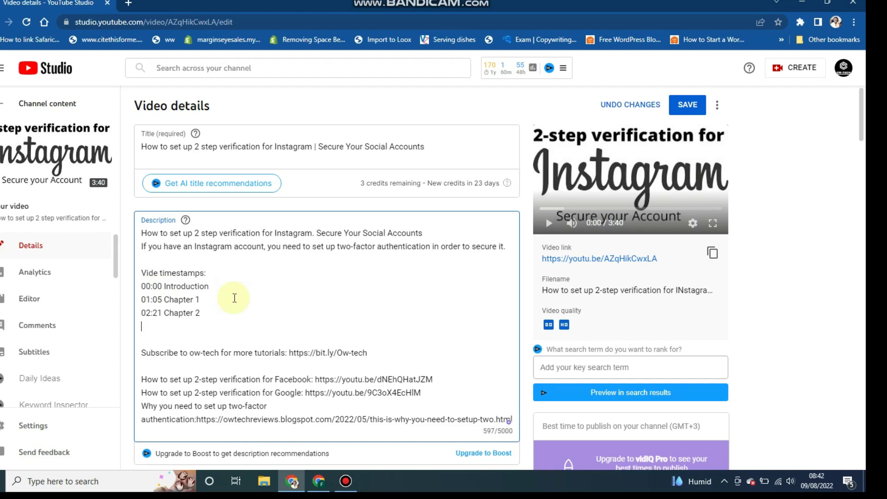
Add the chapter line "02:55 Chapter 3" below the Chapter 2 entry, with a colon in the time.
text(02.45)
key(BackSpace)
key(BackSpace)
text(55)
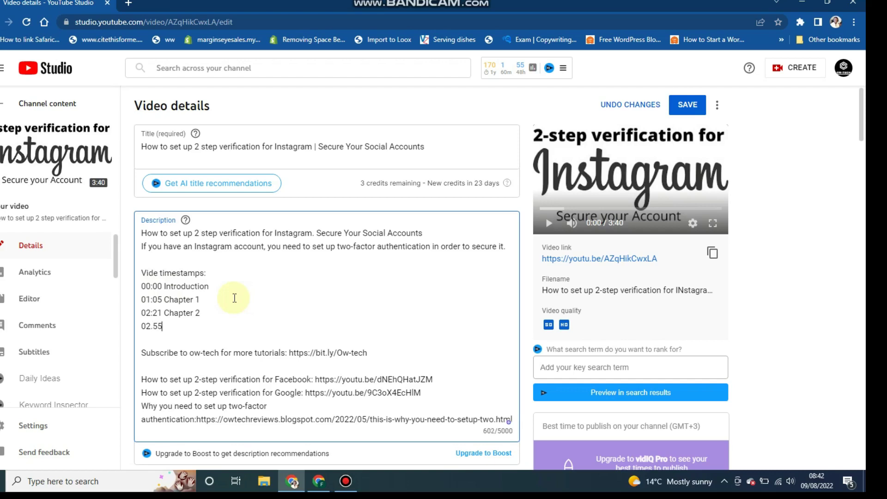
key(BackSpace)
key(BackSpace)
key(BackSpace)
text(55 )
text(Chap)
text(tr )
text(r 3)
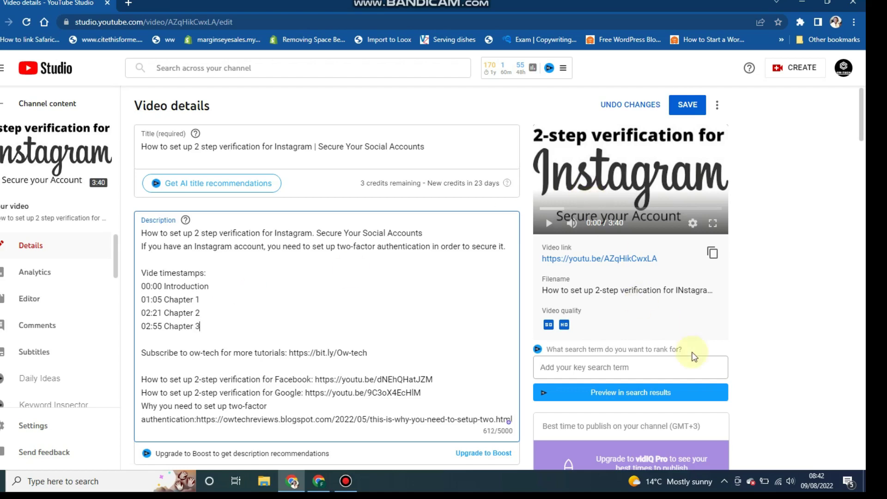
Copy the video link from the details page and open it in a new browser tab without saving the description.
click(712, 253)
click(128, 3)
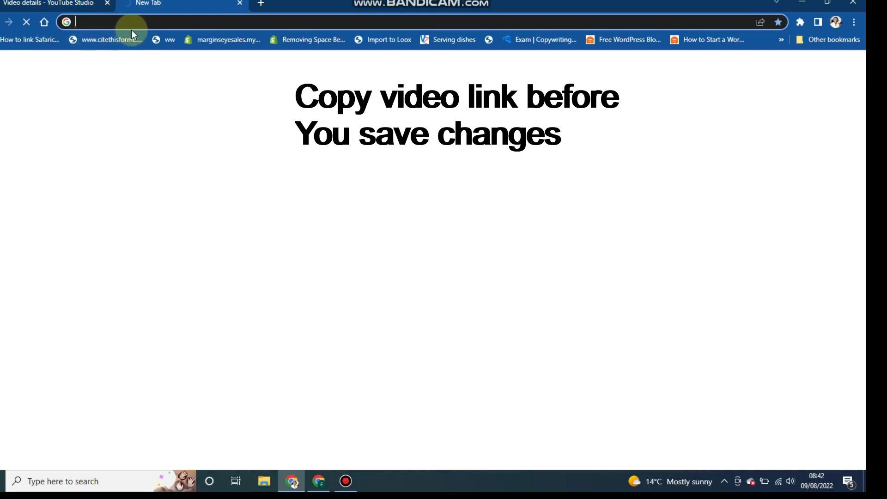
key(ctrl+v)
key(Return)
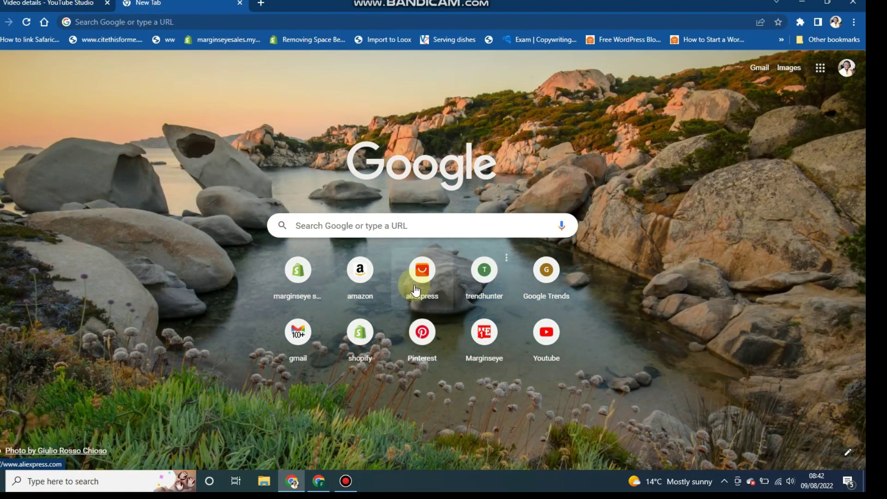
click(162, 19)
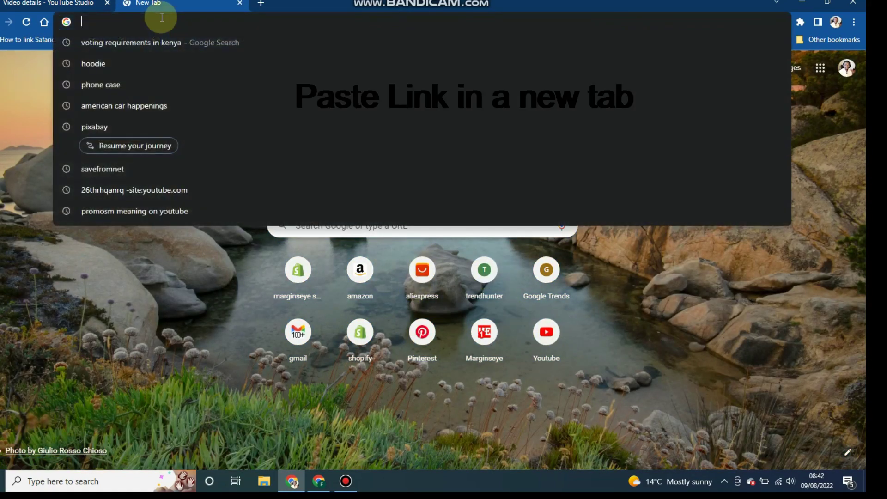
key(ctrl+v)
key(Return)
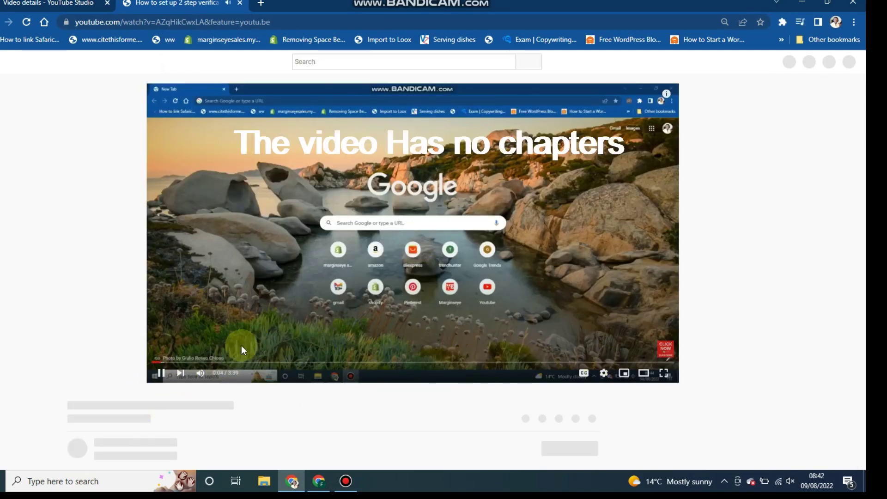
Expand the full description under the video on its watch page to check it for chapter timestamps.
key(XF86AudioRaiseVolume)
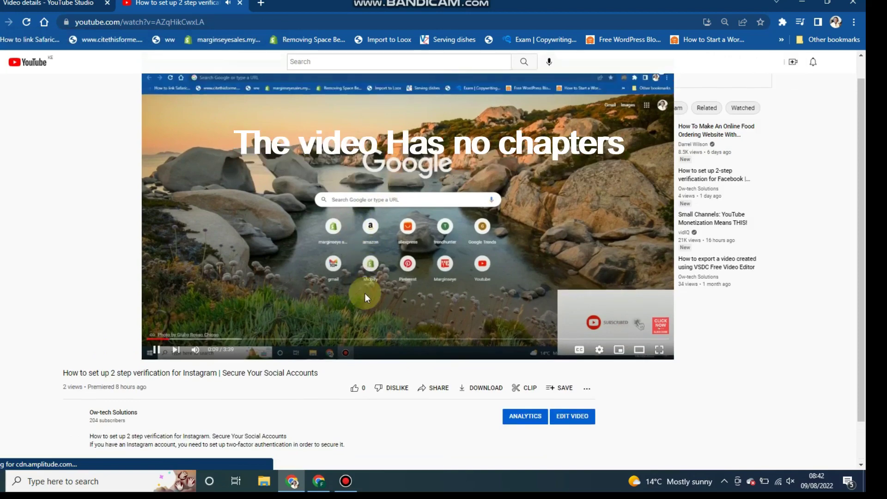
scroll(372, 238, down, 7)
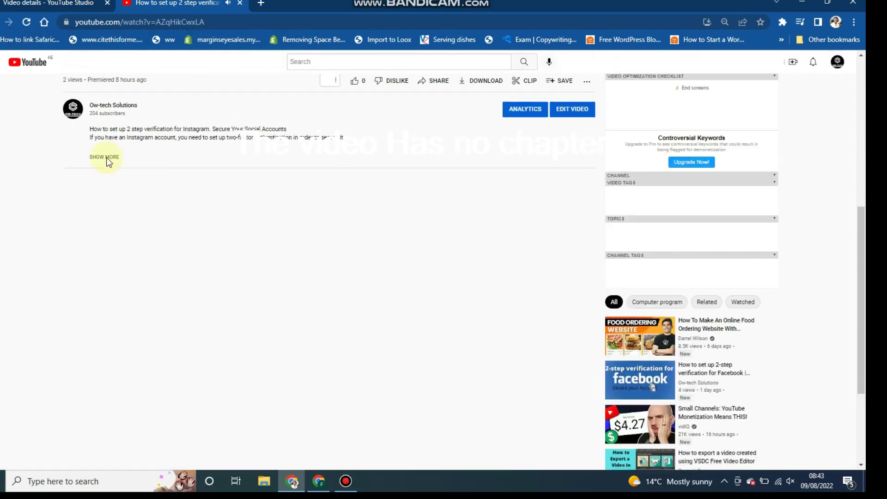
click(104, 157)
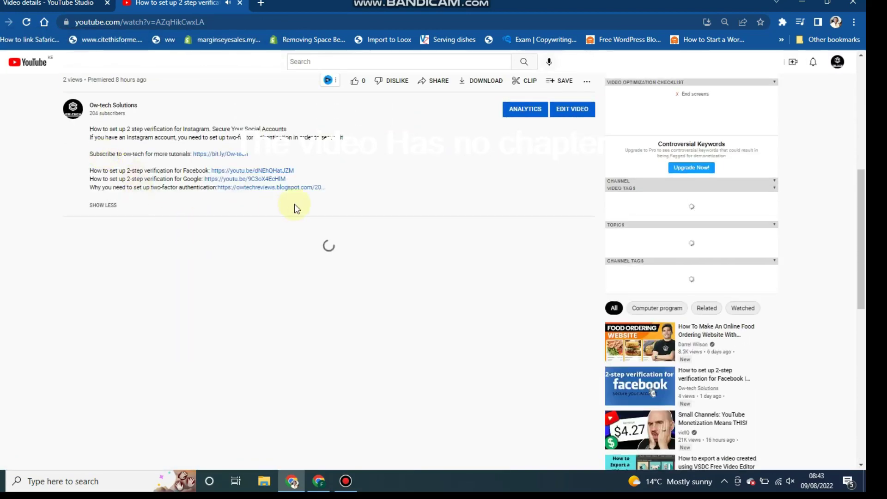
Return from the public watch page to the video details tab and save the description with its chapter timestamps.
scroll(29, 206, down, 2)
scroll(259, 278, up, 9)
scroll(248, 285, down, 6)
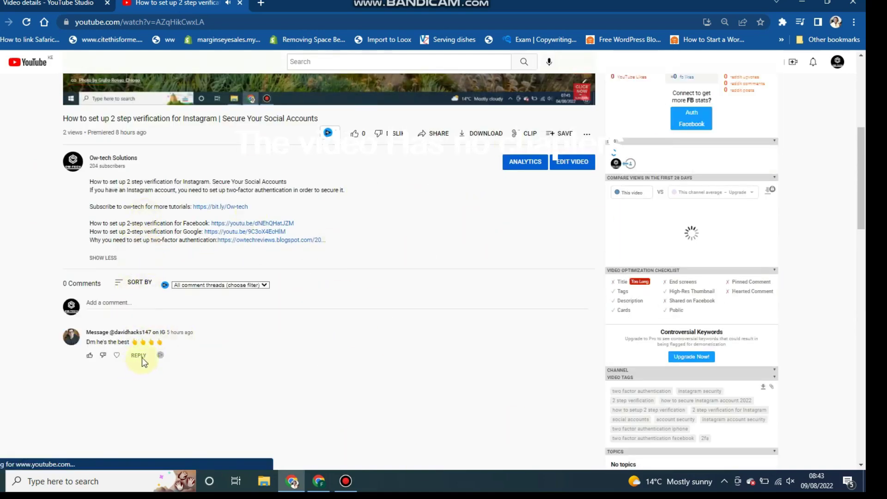
scroll(276, 217, up, 5)
click(46, 3)
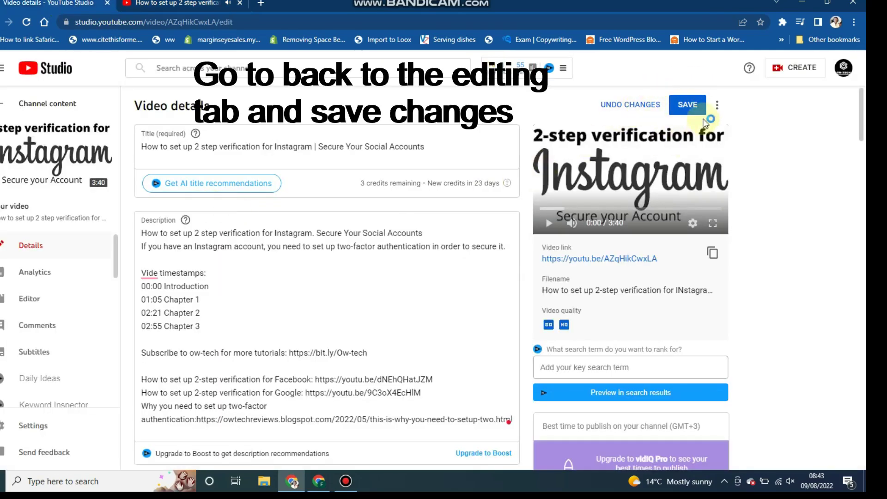
click(690, 105)
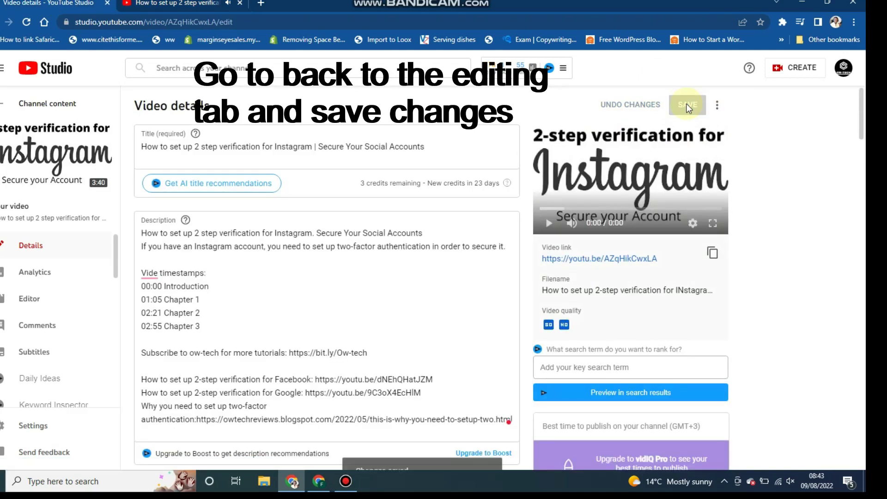
Correct the misspelled heading above the chapter list to "Video timestamps:" and save the video details.
click(155, 272)
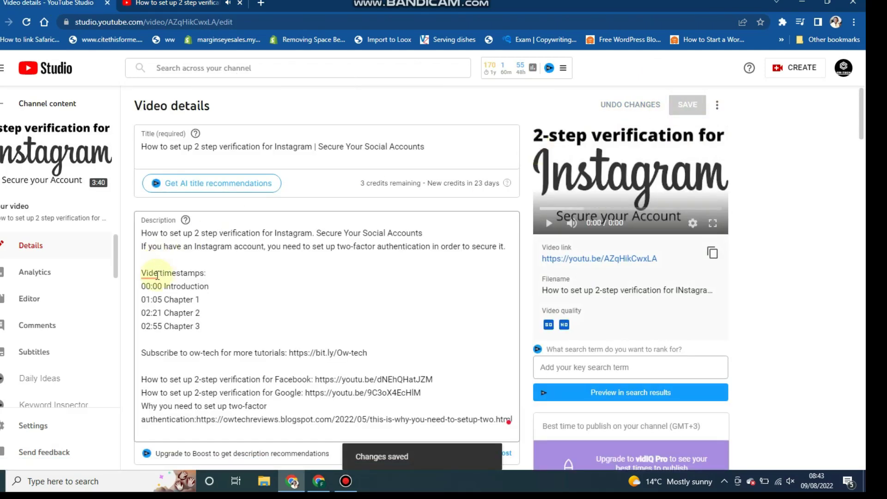
click(152, 302)
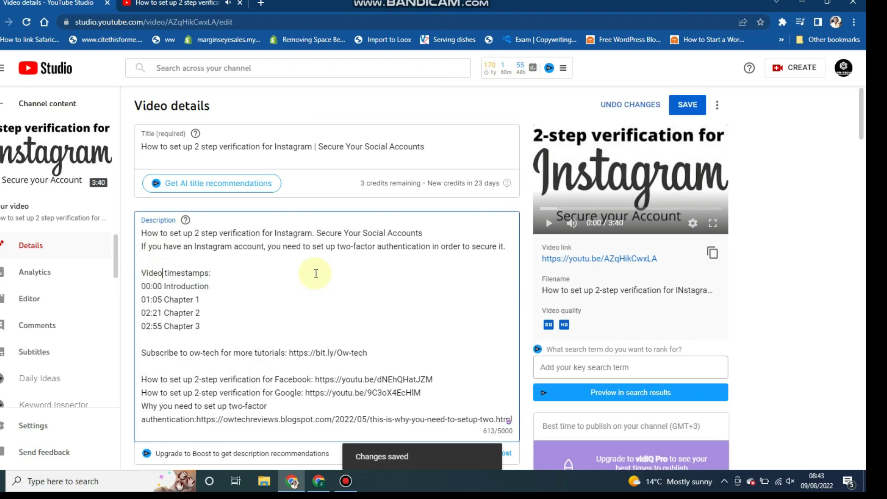
click(678, 106)
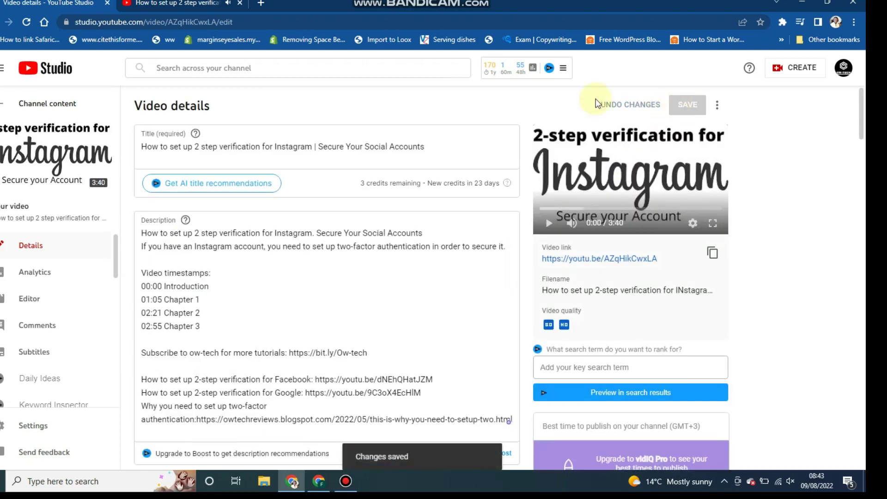
Reload the video's public watch page and check the player's progress bar for chapter segments.
click(147, 3)
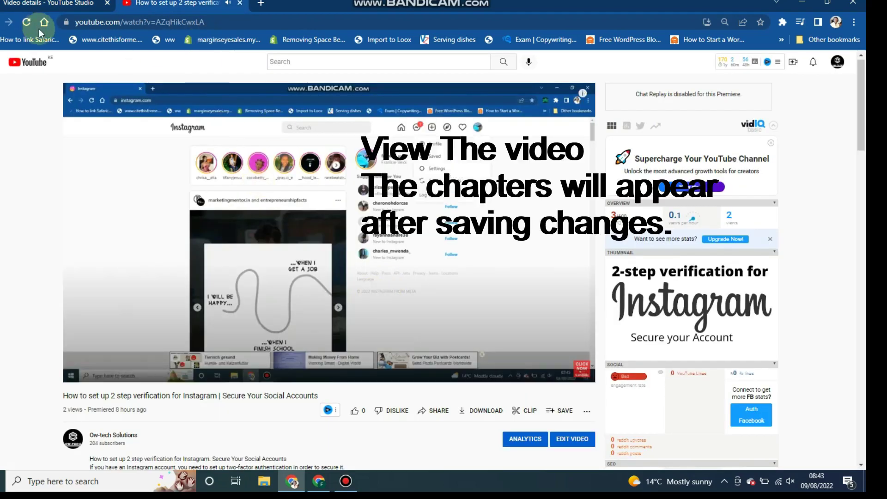
click(28, 18)
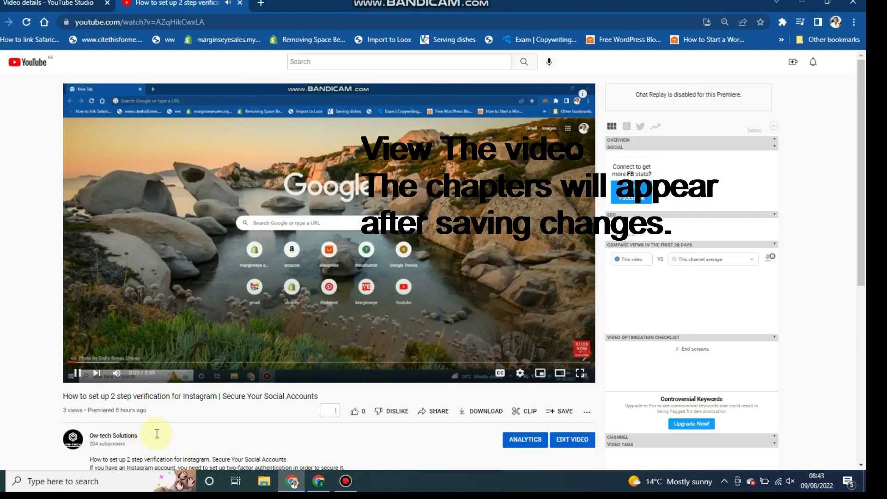
scroll(336, 308, down, 1)
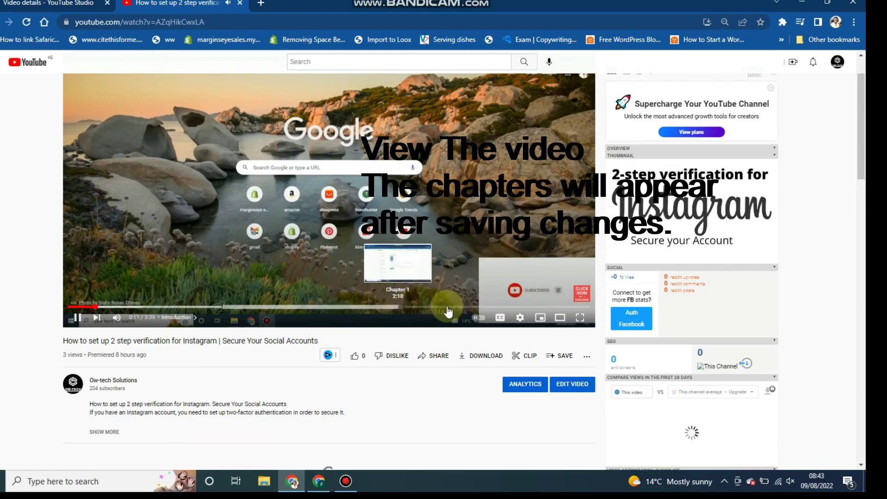
Expand the full description on the watch page, examine its timestamps and chapter list, and close the watch page tab.
scroll(445, 326, down, 8)
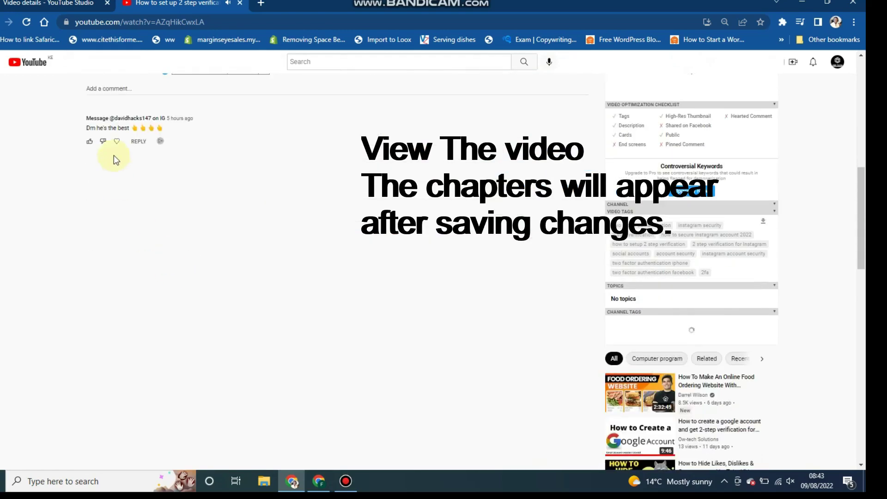
scroll(139, 194, up, 4)
click(113, 211)
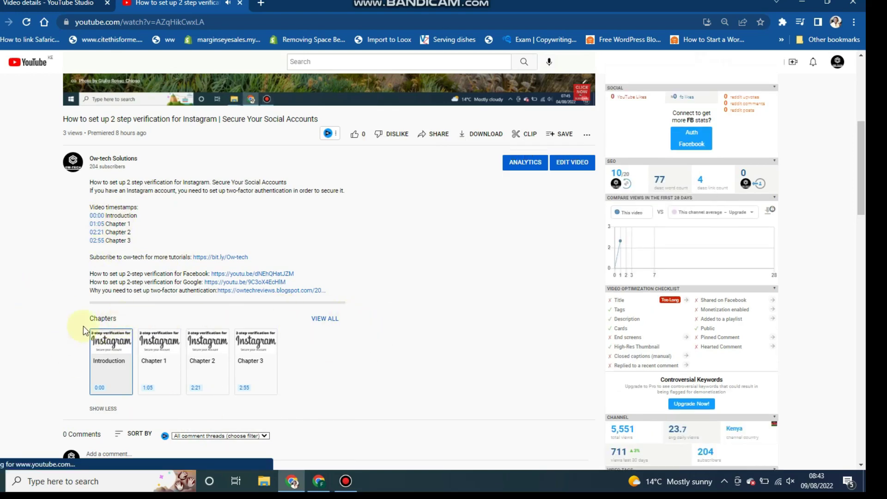
scroll(287, 369, up, 5)
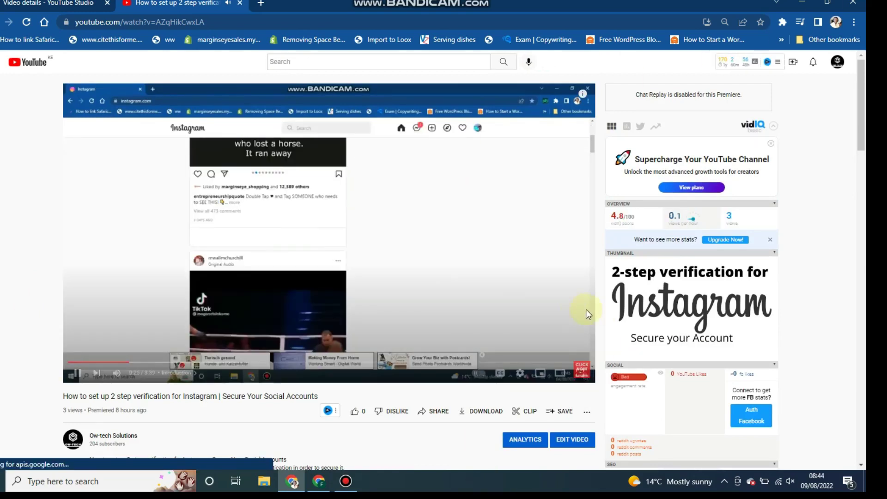
click(240, 2)
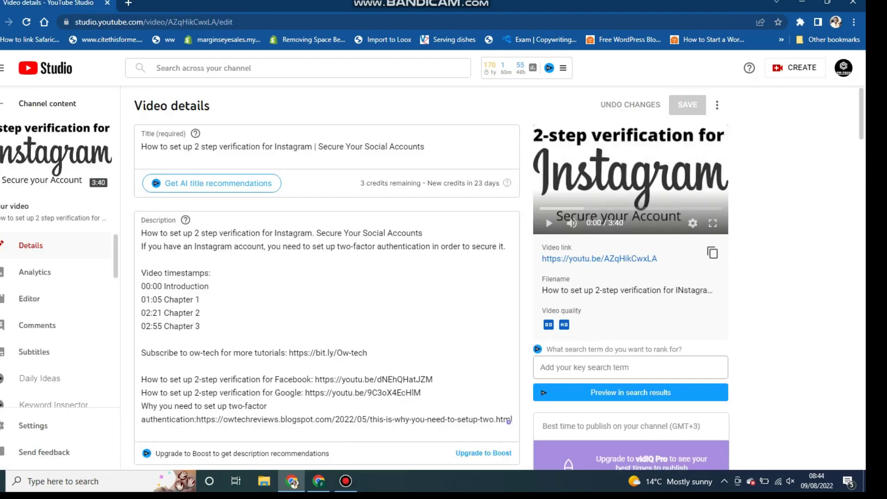